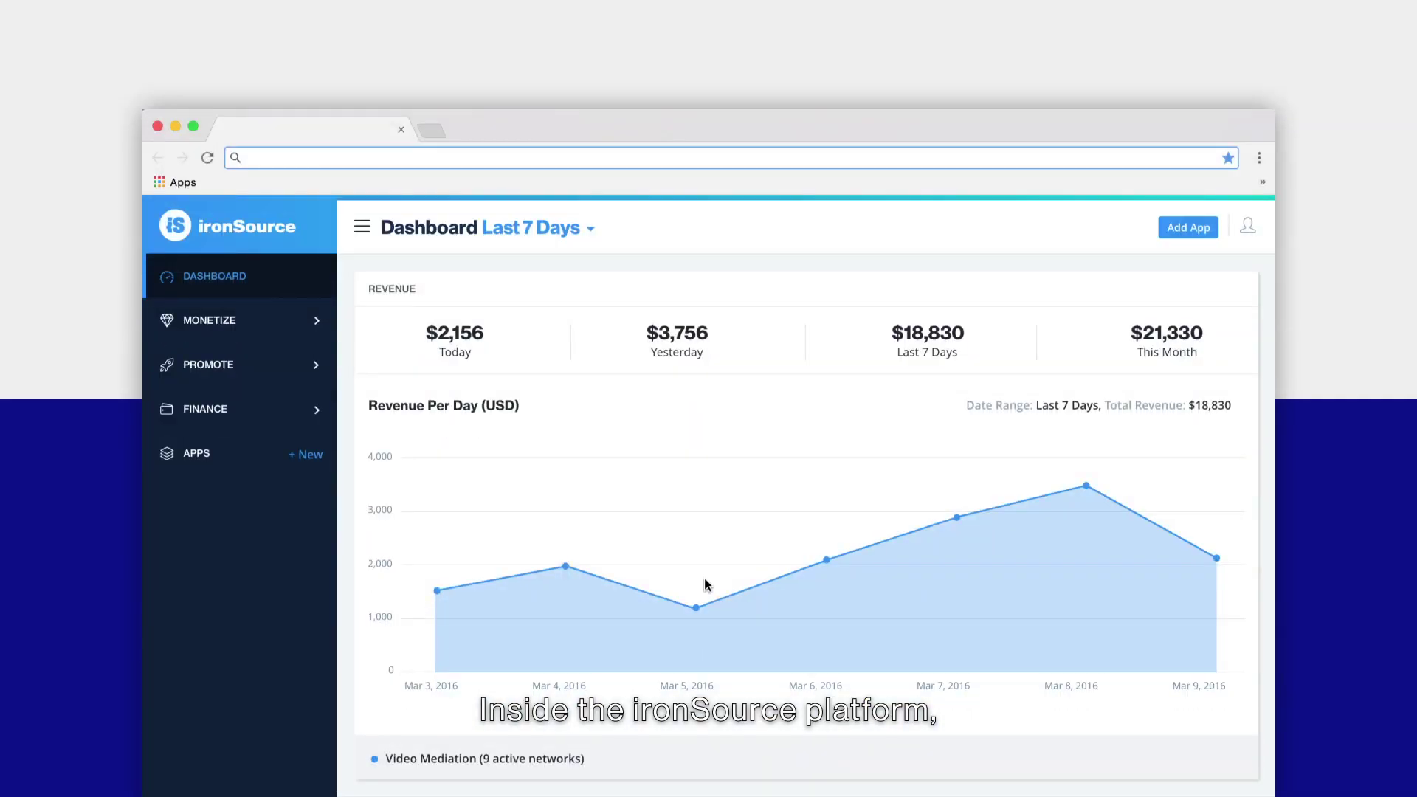
# - Go to MONETIZE > Mediation to view the Germany group's bidding sources and waterfall tiers
pyautogui.click(276, 313)
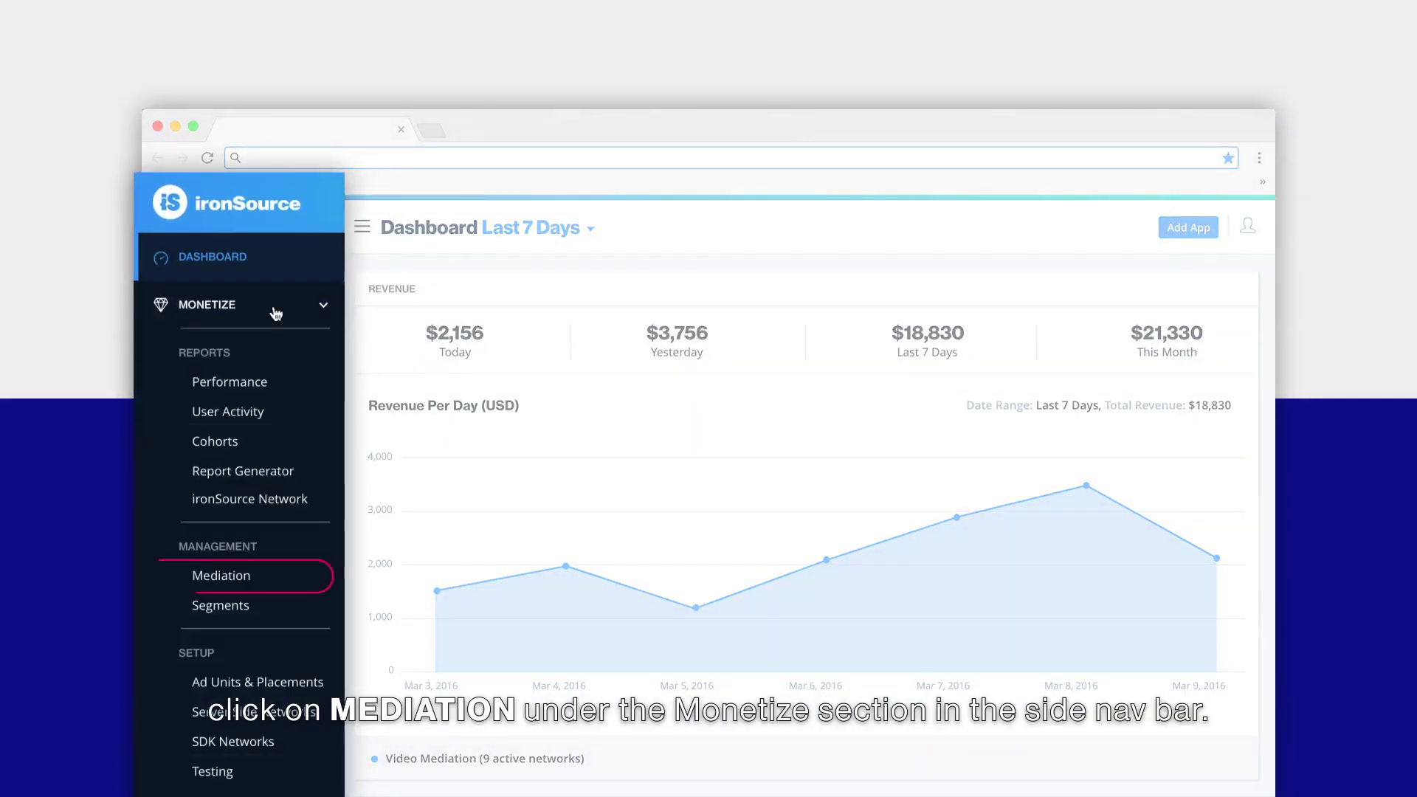
pyautogui.click(273, 574)
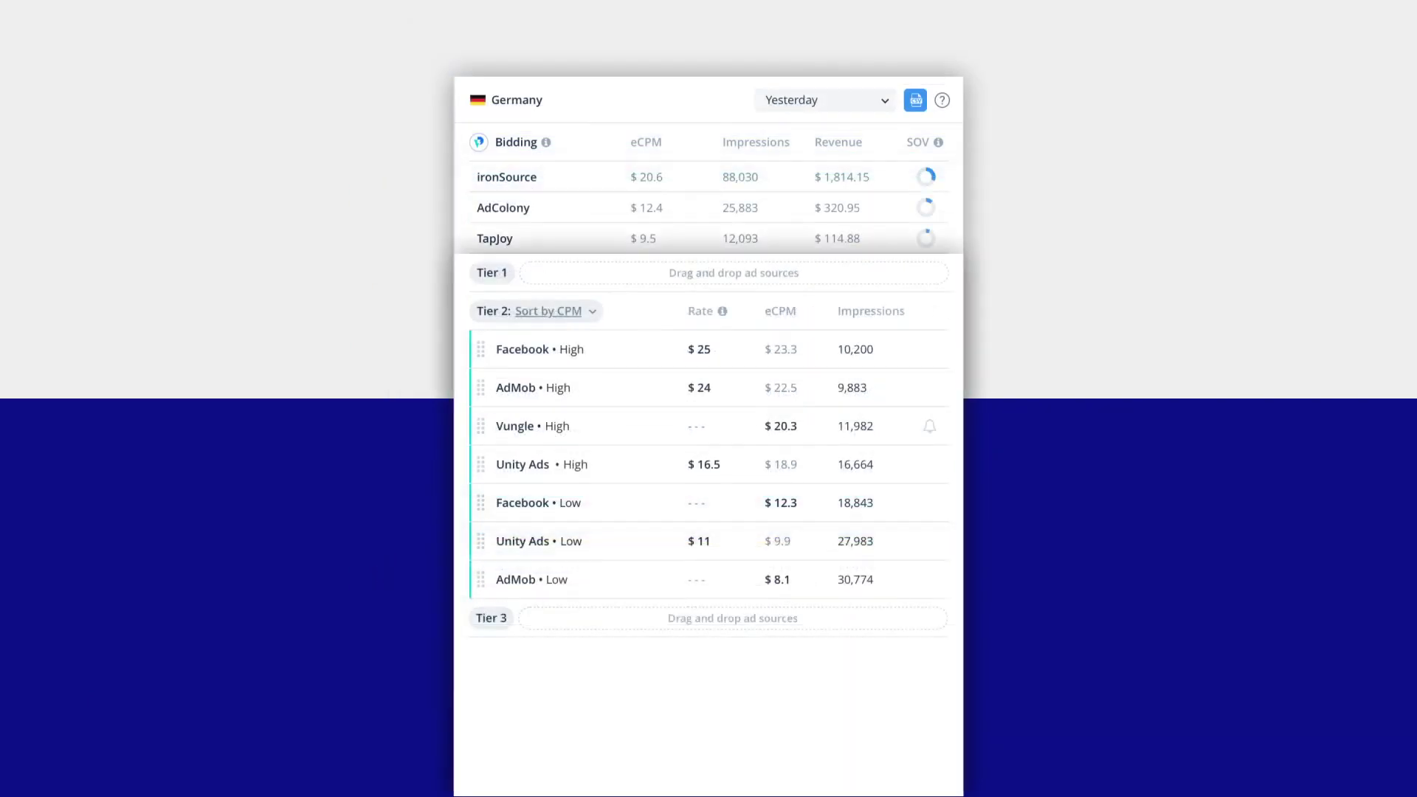
# - Drag AdMob High up into Tier 1 and Facebook Low down into Tier 3
pyautogui.moveTo(607, 307); pyautogui.dragTo(600, 181)
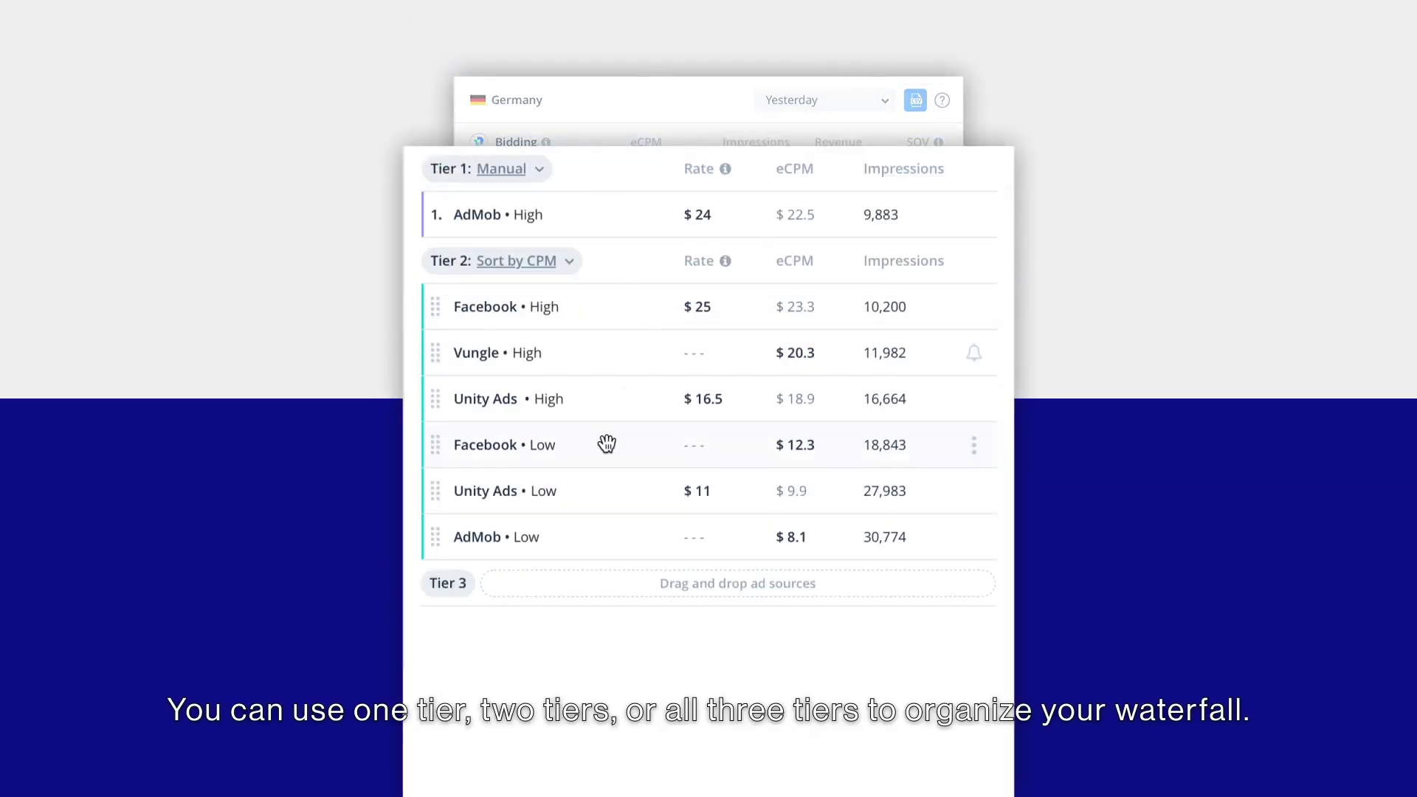
pyautogui.moveTo(606, 445)
pyautogui.mouseDown()
pyautogui.moveTo(627, 507)
pyautogui.moveTo(603, 567)
pyautogui.mouseUp()
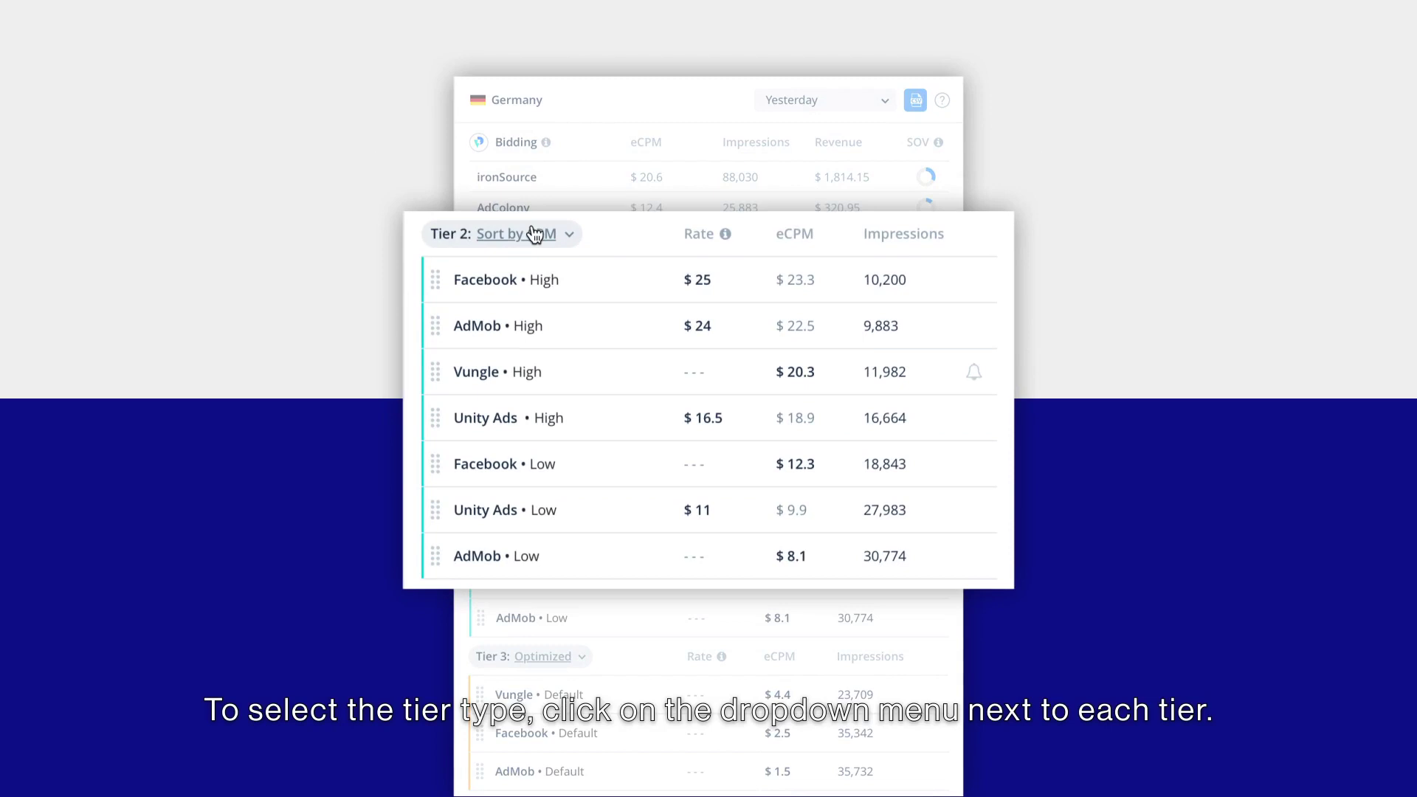
pyautogui.click(536, 234)
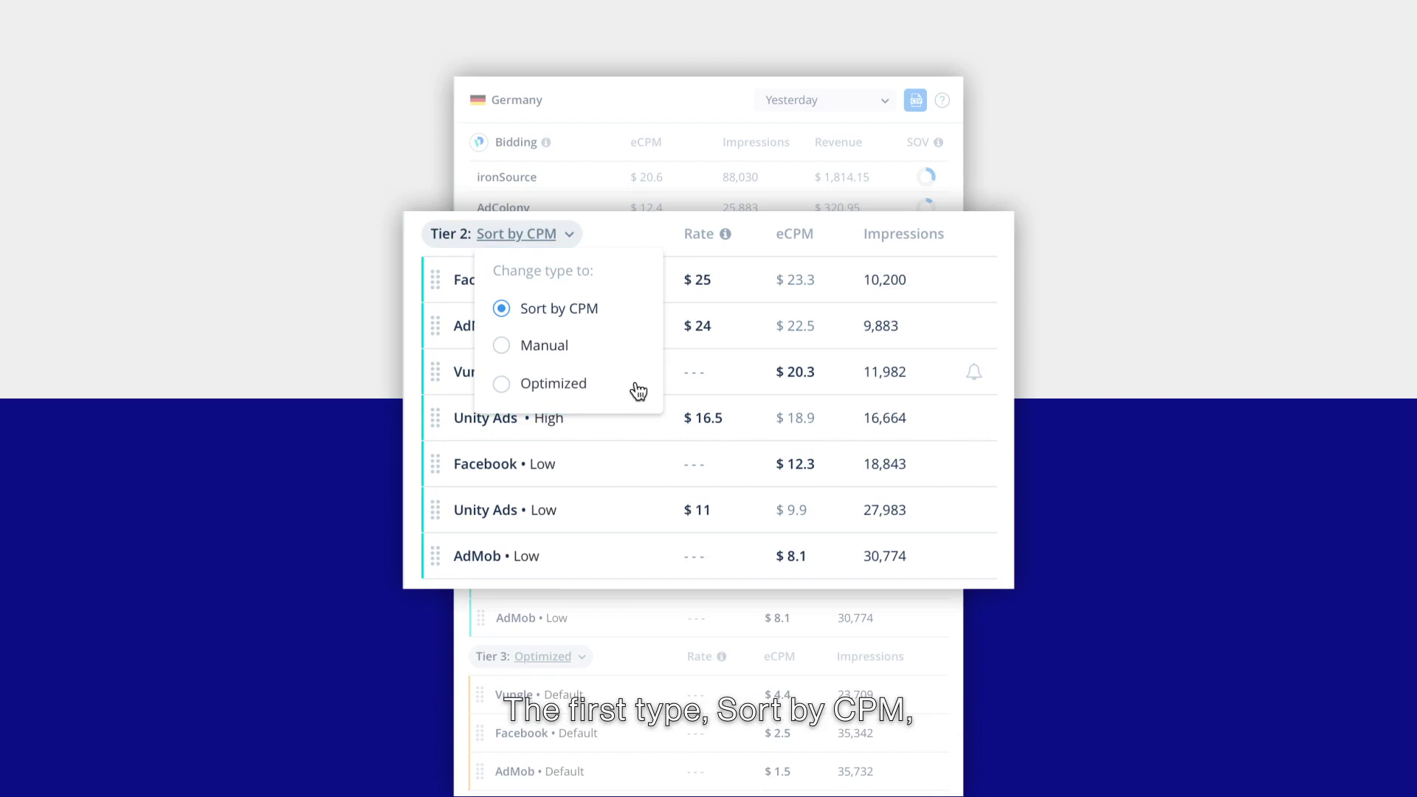
pyautogui.click(637, 311)
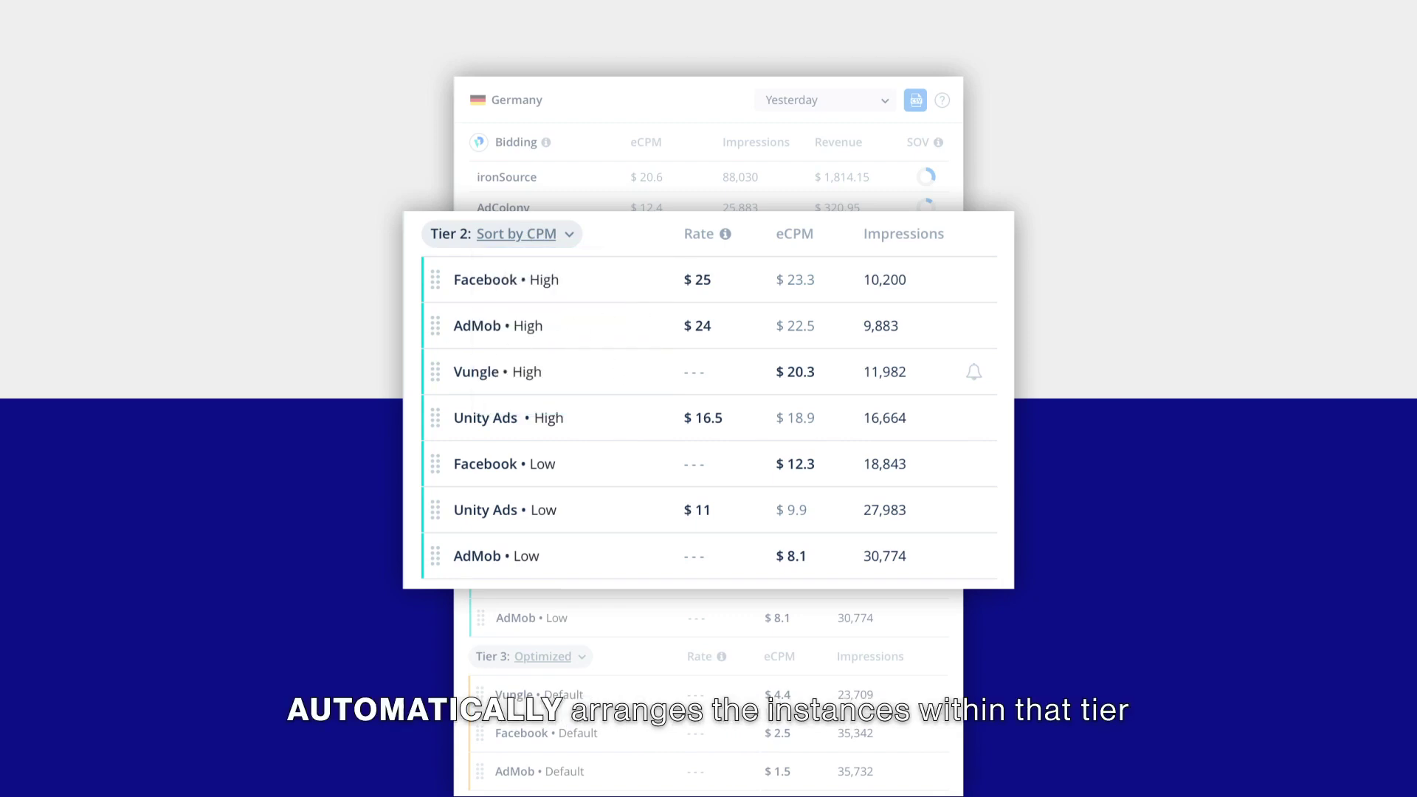